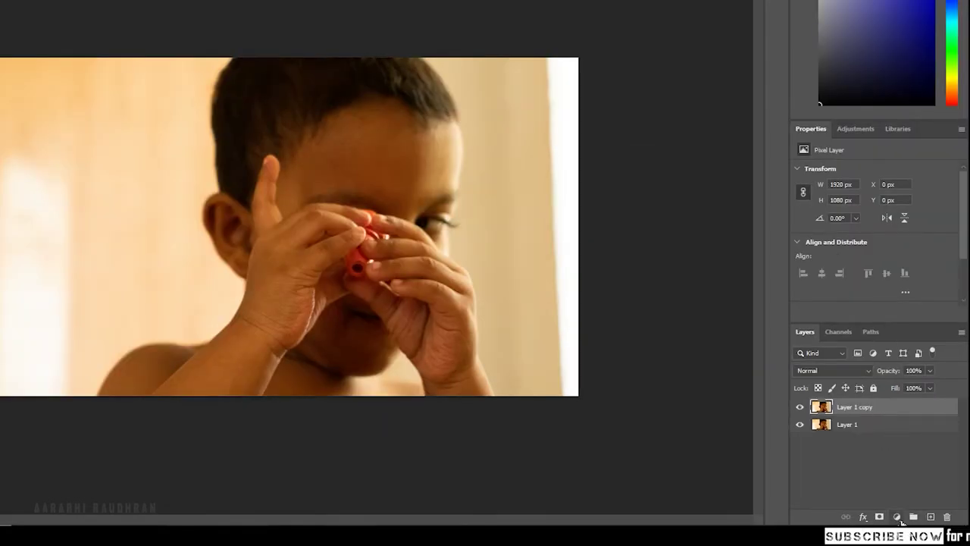
Step: Add a black Solid Color fill layer and move it just below Layer 1 copy
{"action": "left_click", "coordinate": [899, 517]}
{"action": "left_click", "coordinate": [888, 299]}
{"action": "key", "text": "Return"}
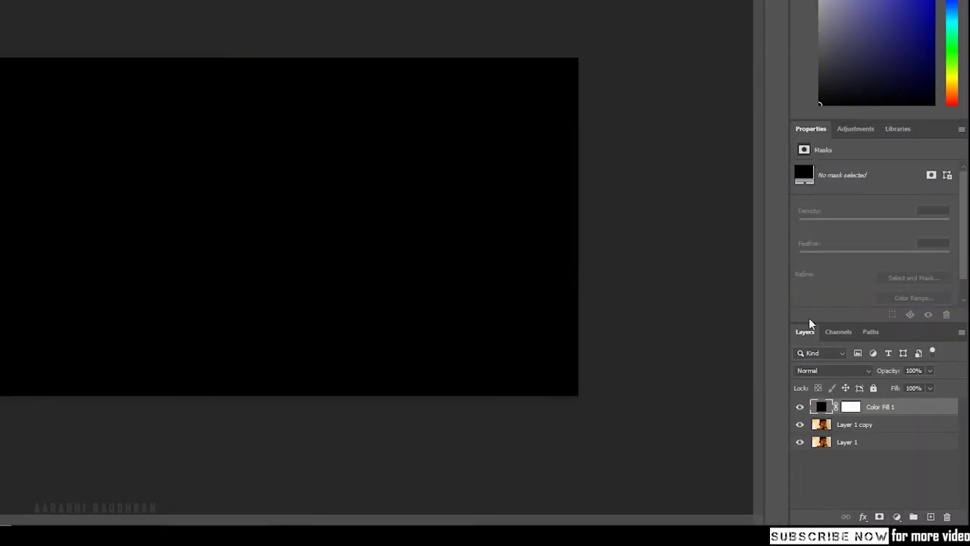
{"action": "left_click_drag", "start_coordinate": [883, 410], "coordinate": [872, 426]}
{"action": "left_click", "coordinate": [855, 407]}
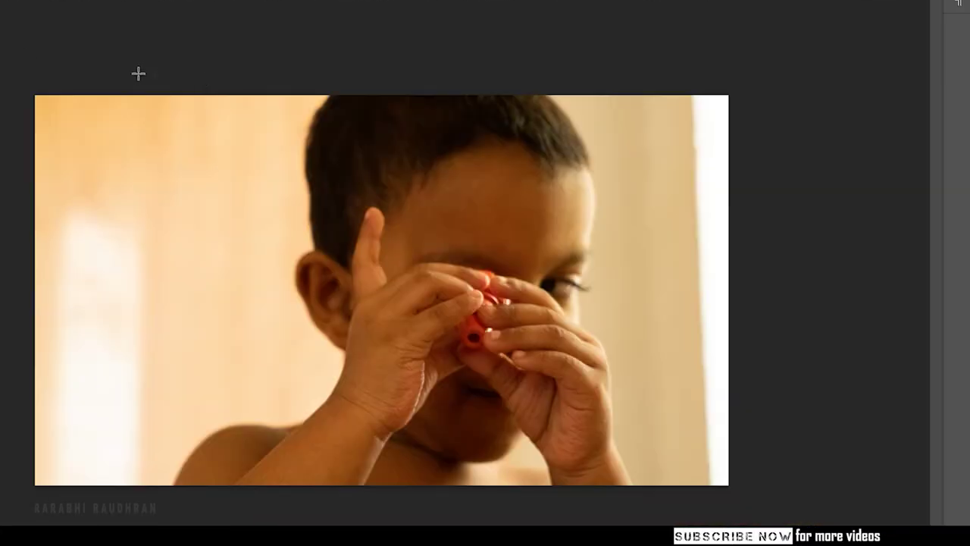
Step: Cut the first two vertical strips of the photo copy to Layers 2 and 3, hiding each
{"action": "left_click_drag", "start_coordinate": [380, 178], "coordinate": [504, 545]}
{"action": "left_click_drag", "start_coordinate": [262, 494], "coordinate": [278, 495]}
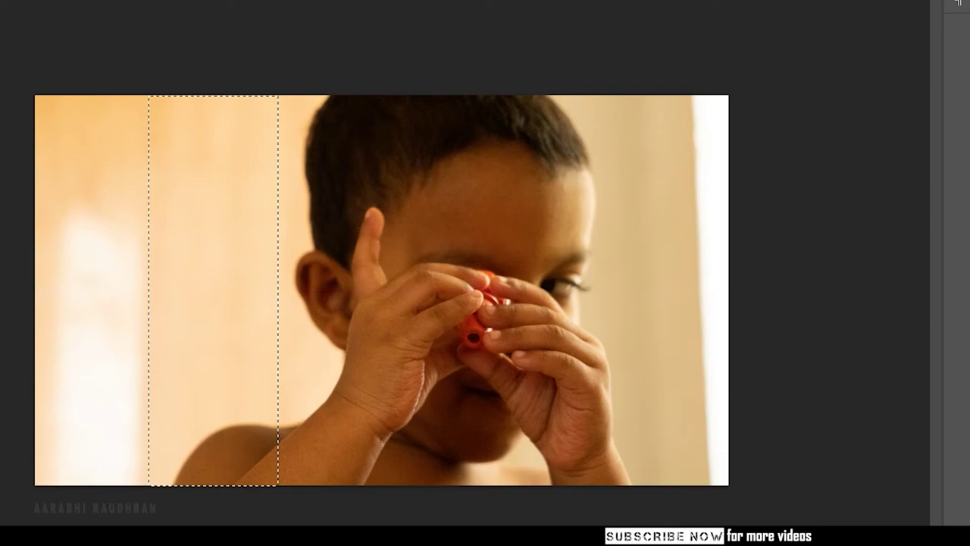
{"action": "right_click", "coordinate": [219, 329]}
{"action": "left_click", "coordinate": [301, 435]}
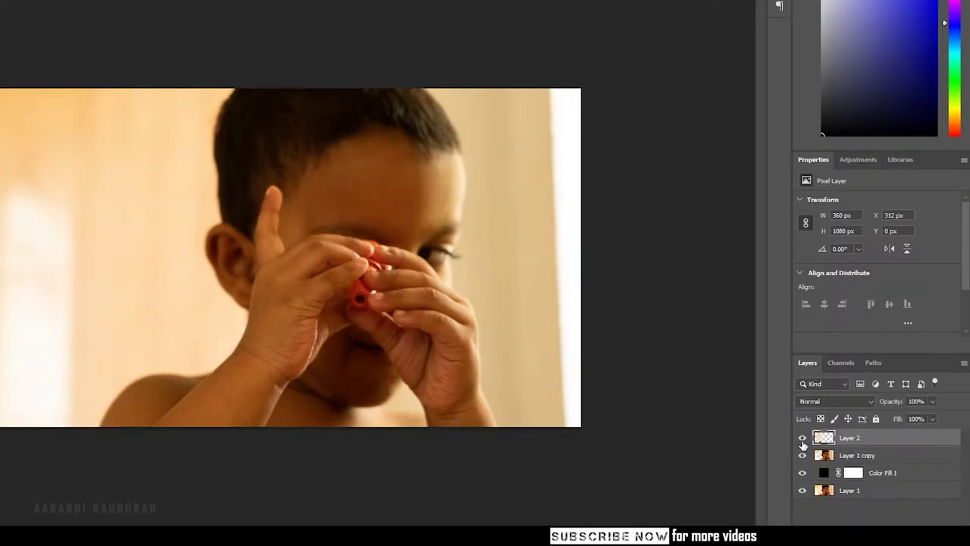
{"action": "left_click", "coordinate": [803, 437]}
{"action": "left_click", "coordinate": [853, 454]}
{"action": "left_click_drag", "start_coordinate": [189, 88], "coordinate": [297, 443]}
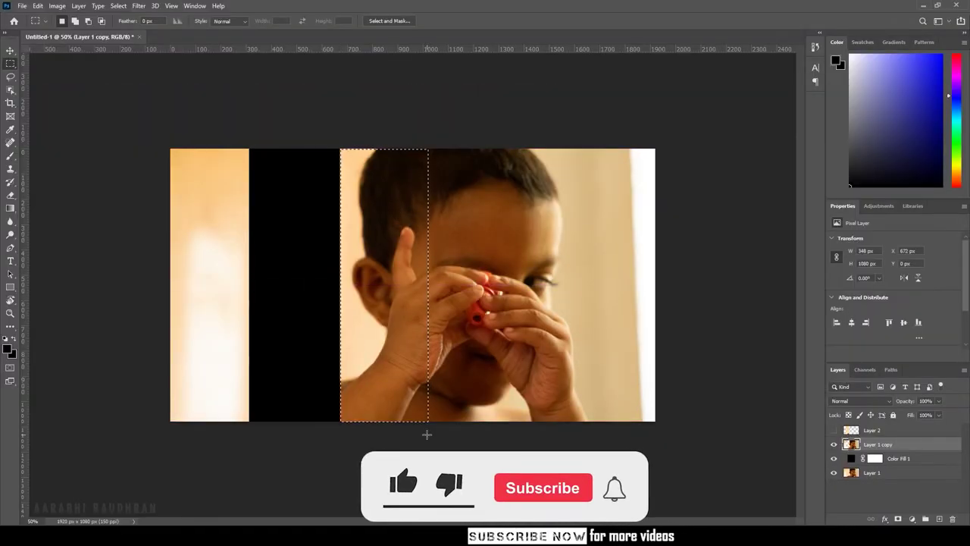
{"action": "left_click_drag", "start_coordinate": [339, 149], "coordinate": [423, 422]}
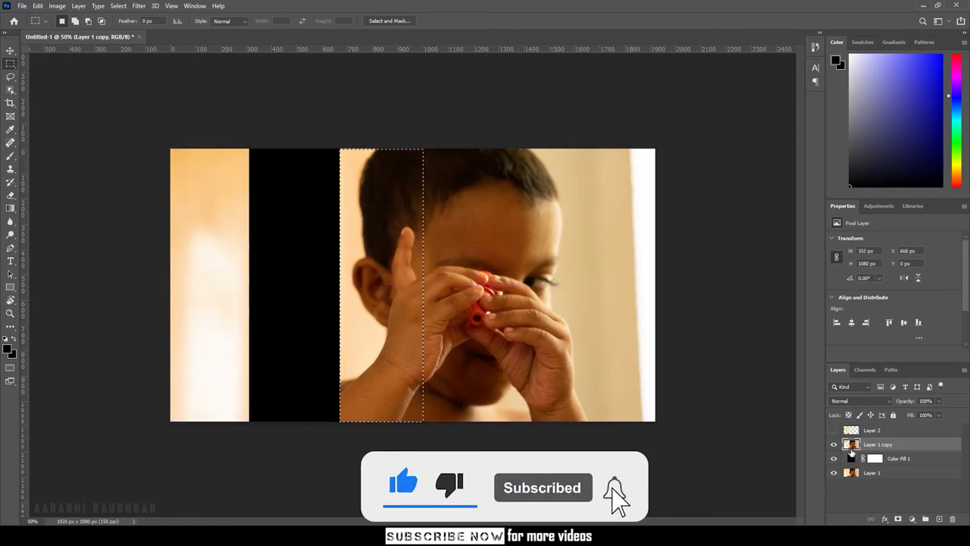
{"action": "right_click", "coordinate": [418, 153]}
{"action": "left_click", "coordinate": [455, 229]}
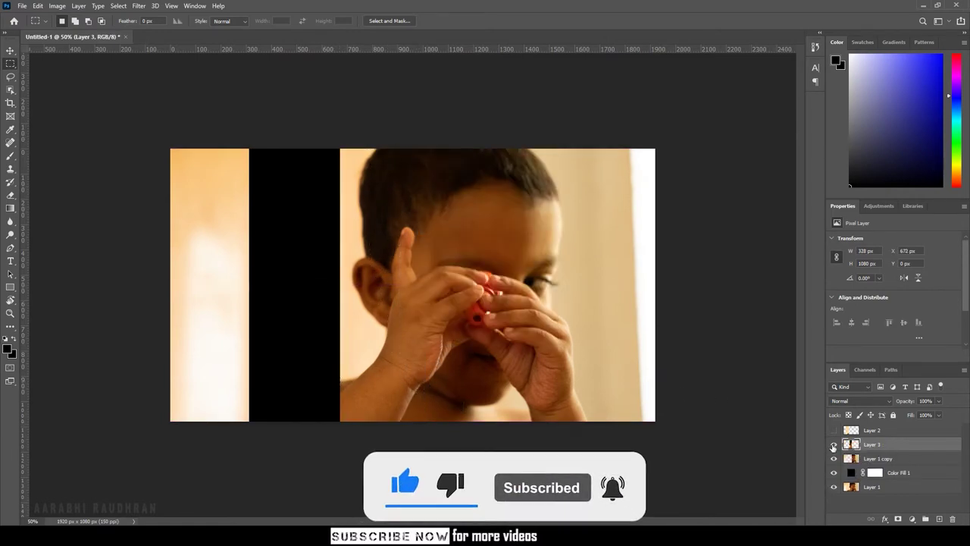
{"action": "left_click", "coordinate": [834, 444]}
Step: Cut strips across the boy's face and eye onto Layers 4 and 5 via Layer Via Cut
{"action": "left_click_drag", "start_coordinate": [423, 144], "coordinate": [508, 471]}
{"action": "right_click", "coordinate": [498, 169]}
{"action": "left_click", "coordinate": [530, 247]}
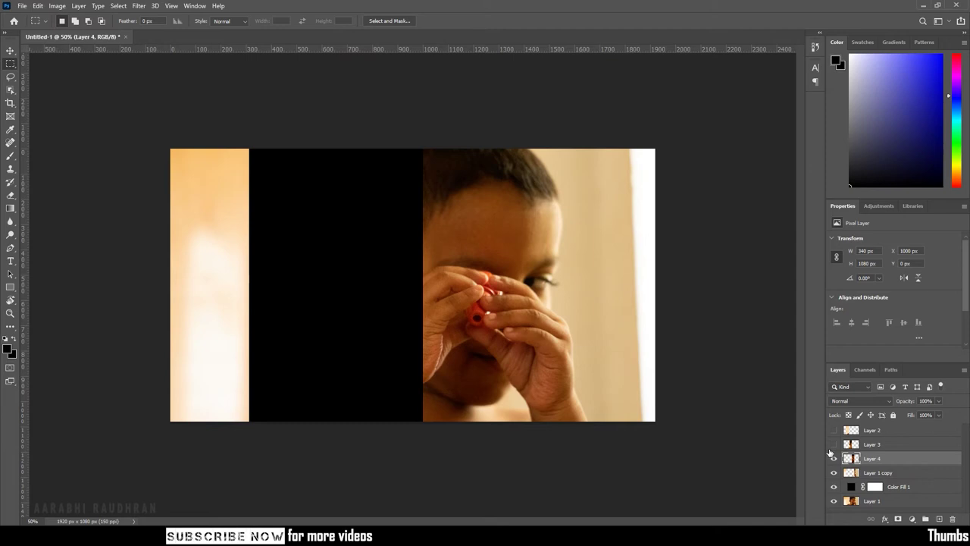
{"action": "left_click", "coordinate": [834, 458]}
{"action": "left_click_drag", "start_coordinate": [507, 137], "coordinate": [588, 435]}
{"action": "right_click", "coordinate": [588, 434]}
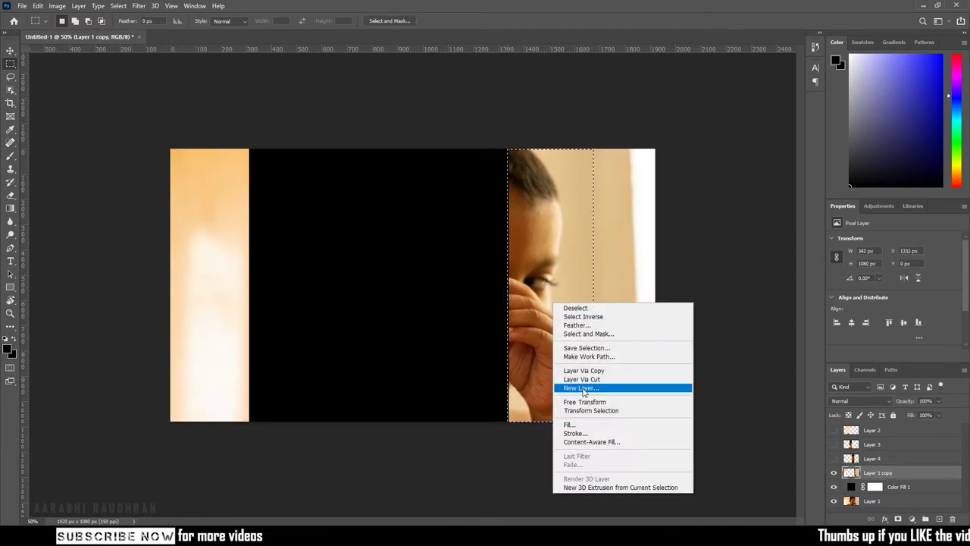
{"action": "left_click", "coordinate": [628, 386]}
Step: Delete the leftover Layer 1 copy and slide the Layer 5 strip to the right
{"action": "left_click", "coordinate": [888, 490]}
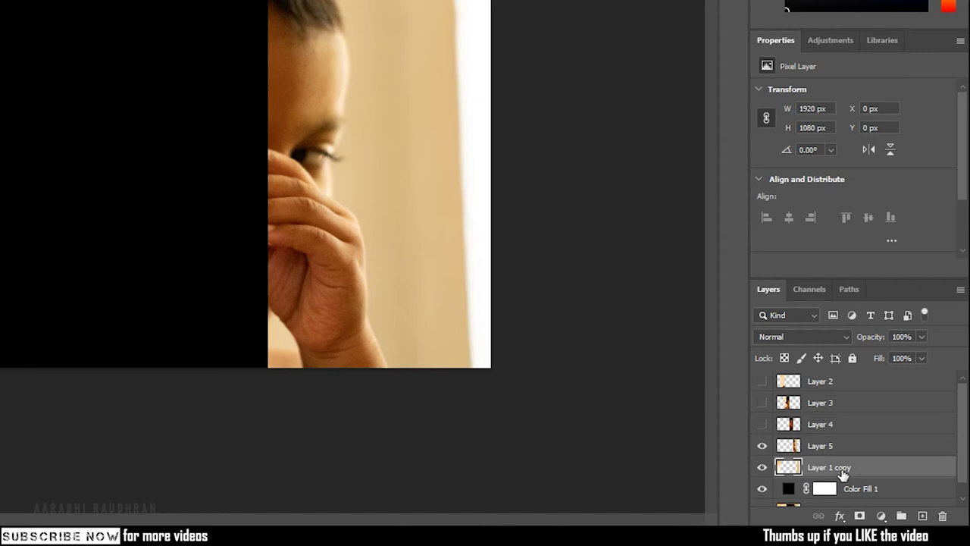
{"action": "key", "text": "Delete"}
{"action": "left_click", "coordinate": [804, 446]}
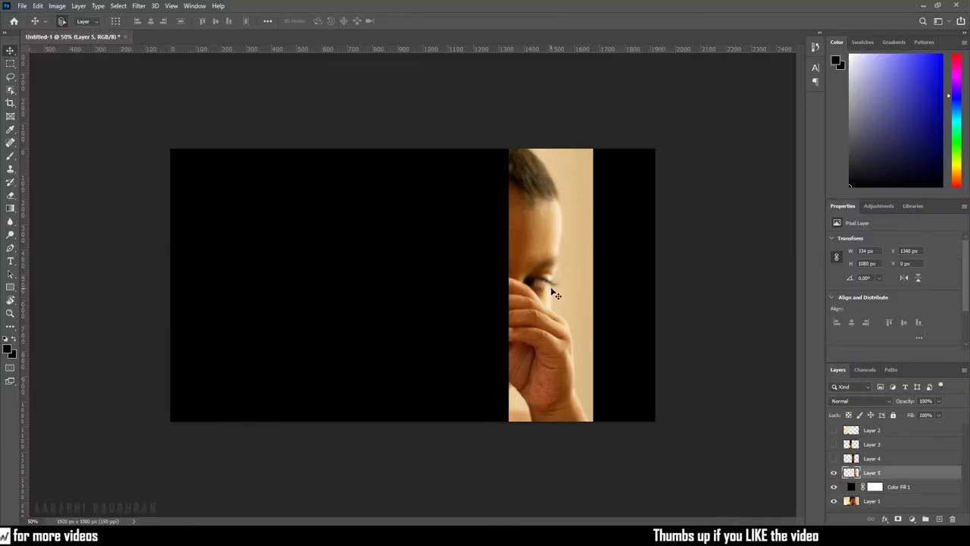
{"action": "left_click_drag", "start_coordinate": [551, 288], "coordinate": [612, 294]}
Step: Show Layers 4, 3 and 2, moving Layer 3 left and Layer 2 to the left edge
{"action": "left_click", "coordinate": [833, 458]}
{"action": "left_click", "coordinate": [872, 444]}
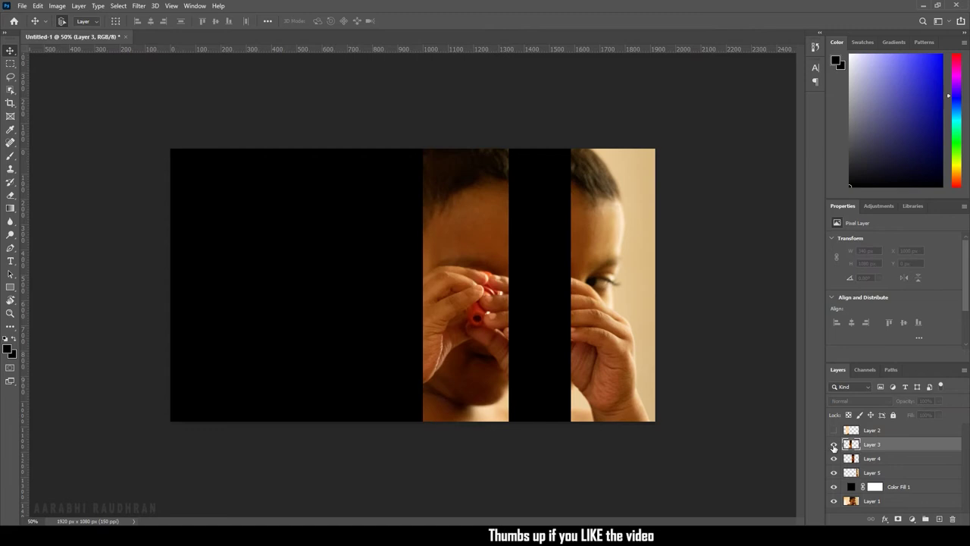
{"action": "left_click", "coordinate": [834, 444]}
{"action": "left_click_drag", "start_coordinate": [391, 321], "coordinate": [320, 319]}
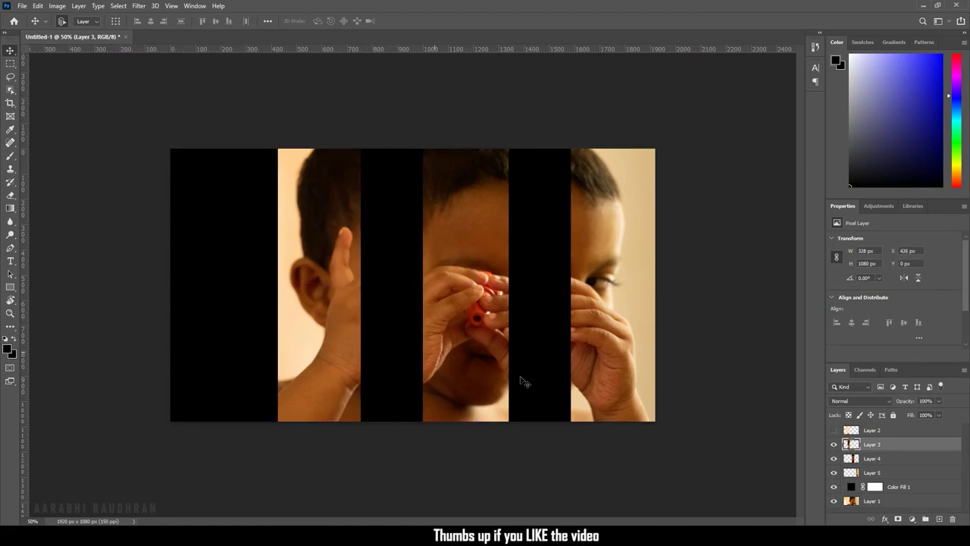
{"action": "left_click", "coordinate": [872, 430]}
{"action": "left_click", "coordinate": [834, 429]}
{"action": "left_click_drag", "start_coordinate": [281, 285], "coordinate": [202, 284]}
Step: Nudge the Layer 4, 3 and 2 strips right so the black gaps are evenly spaced
{"action": "left_click", "coordinate": [454, 305], "text": "ctrl"}
{"action": "mouse_move", "coordinate": [455, 305]}
{"action": "left_mouse_down"}
{"action": "mouse_move", "coordinate": [482, 305]}
{"action": "mouse_move", "coordinate": [470, 304]}
{"action": "left_mouse_up"}
{"action": "left_click", "coordinate": [342, 289], "text": "ctrl"}
{"action": "left_click_drag", "start_coordinate": [342, 289], "coordinate": [365, 286]}
{"action": "left_click", "coordinate": [243, 282], "text": "ctrl"}
{"action": "left_click_drag", "start_coordinate": [243, 281], "coordinate": [243, 280]}
{"action": "left_click", "coordinate": [879, 474]}
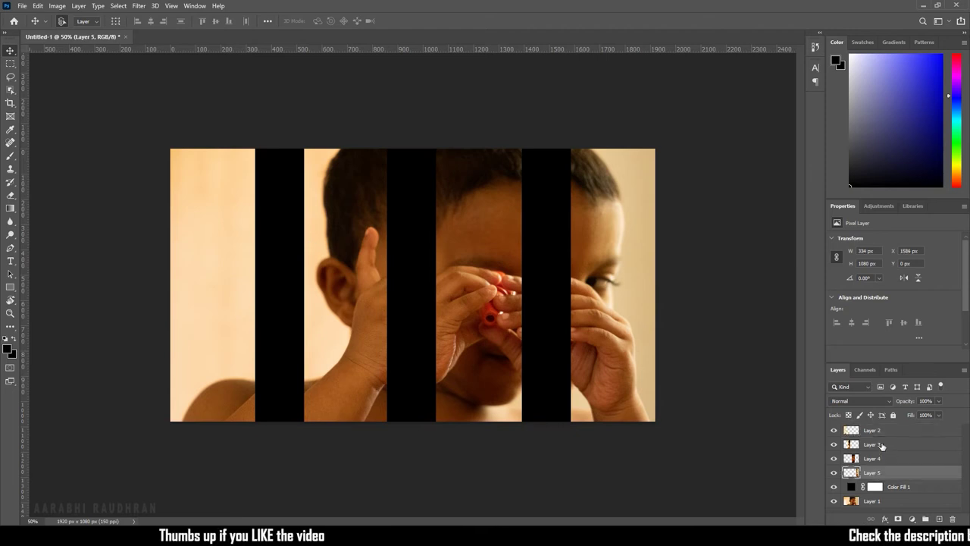
Step: Group Layers 2 through 5 into a group named 'top'
{"action": "left_click", "coordinate": [881, 432], "text": "shift"}
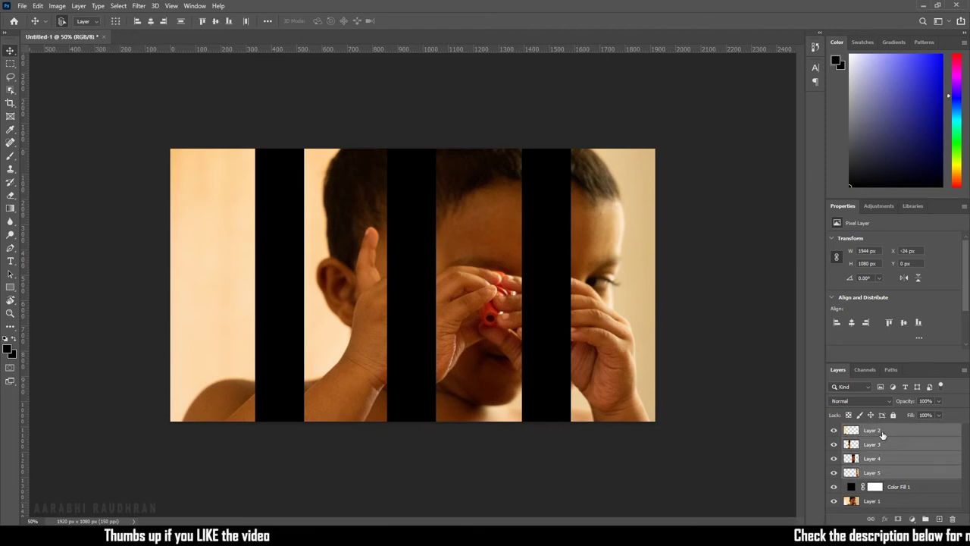
{"action": "right_click", "coordinate": [883, 434]}
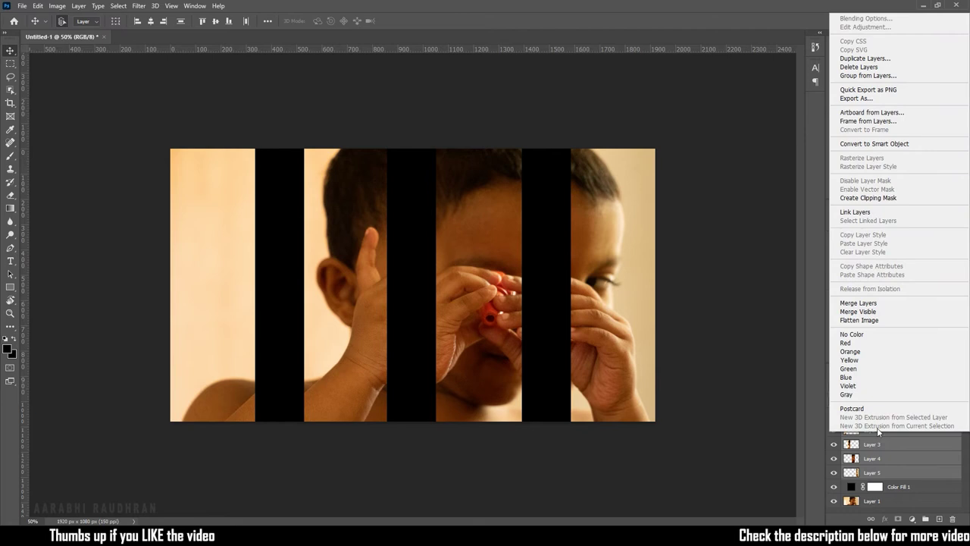
{"action": "left_click", "coordinate": [838, 76]}
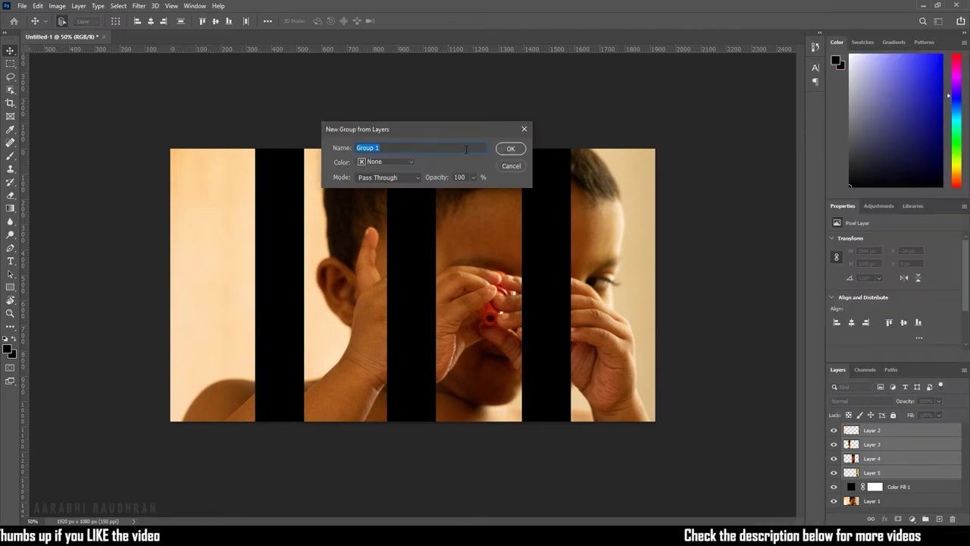
{"action": "type", "text": "top"}
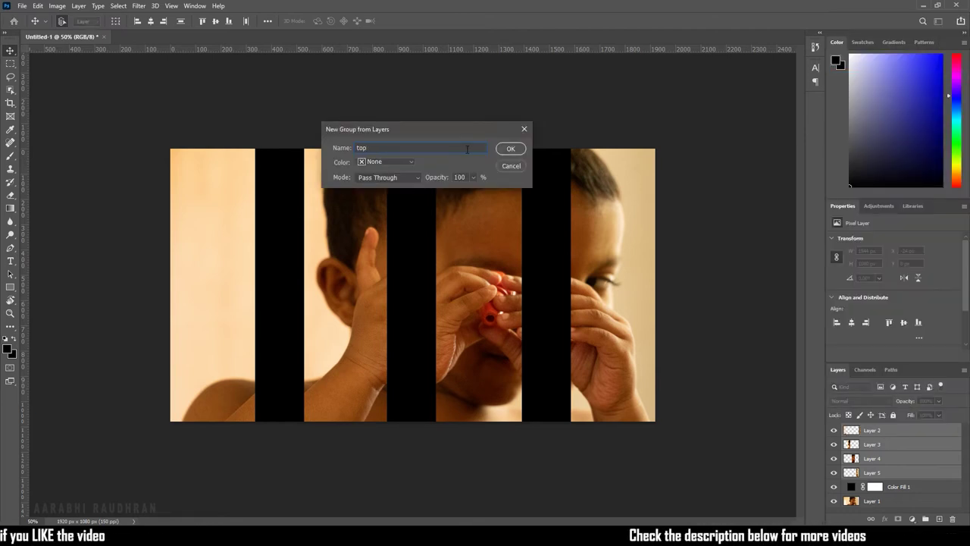
{"action": "key", "text": "Return"}
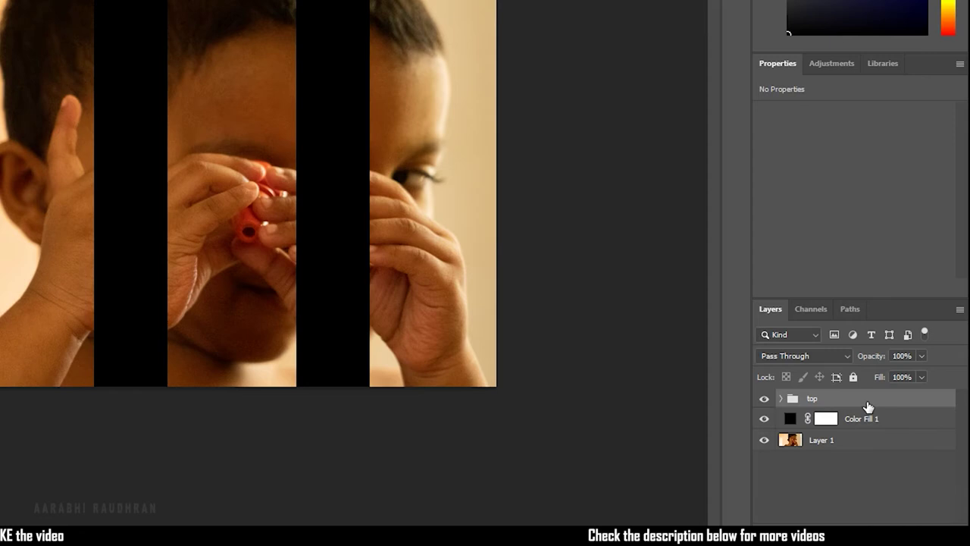
Step: Duplicate the top group, rename the copy '1' and move it below top
{"action": "key", "text": "ctrl+j"}
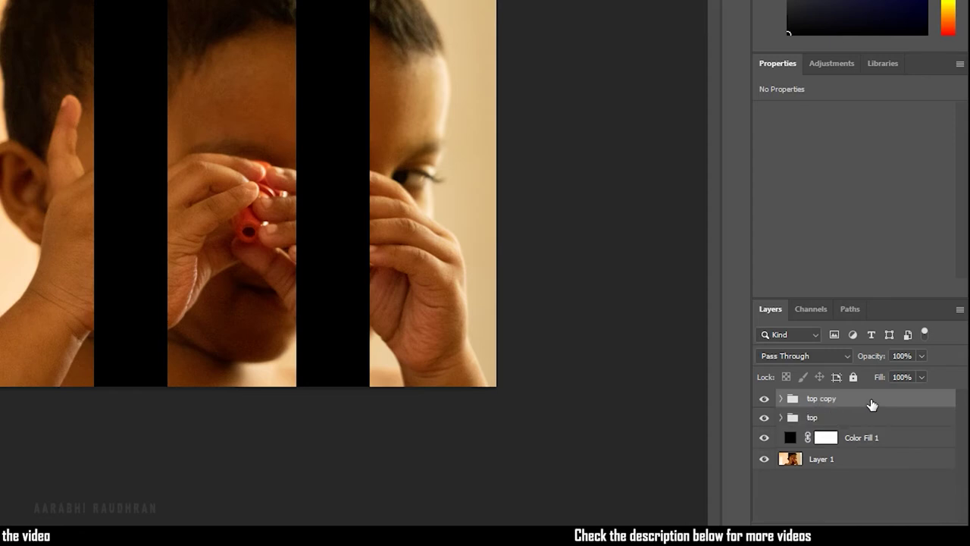
{"action": "double_click", "coordinate": [873, 415]}
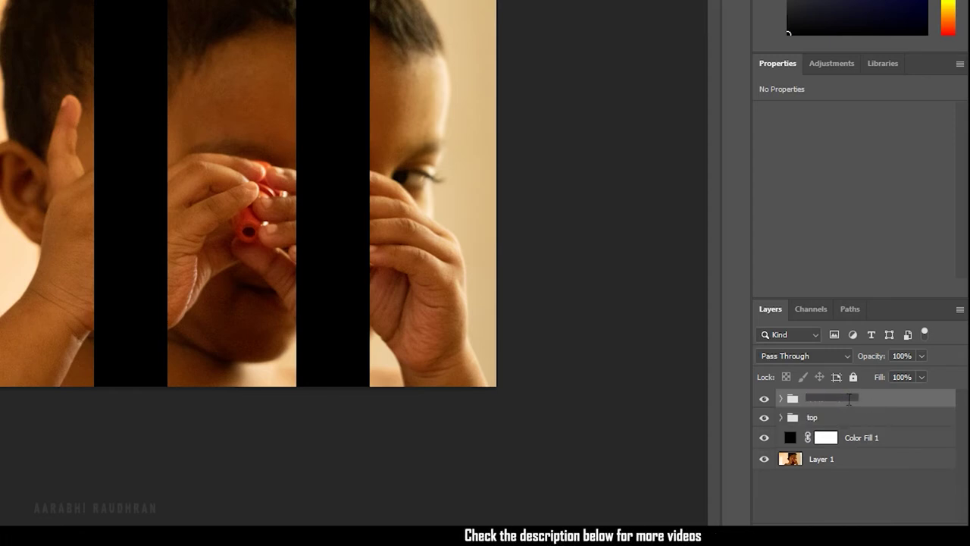
{"action": "key", "text": "Return"}
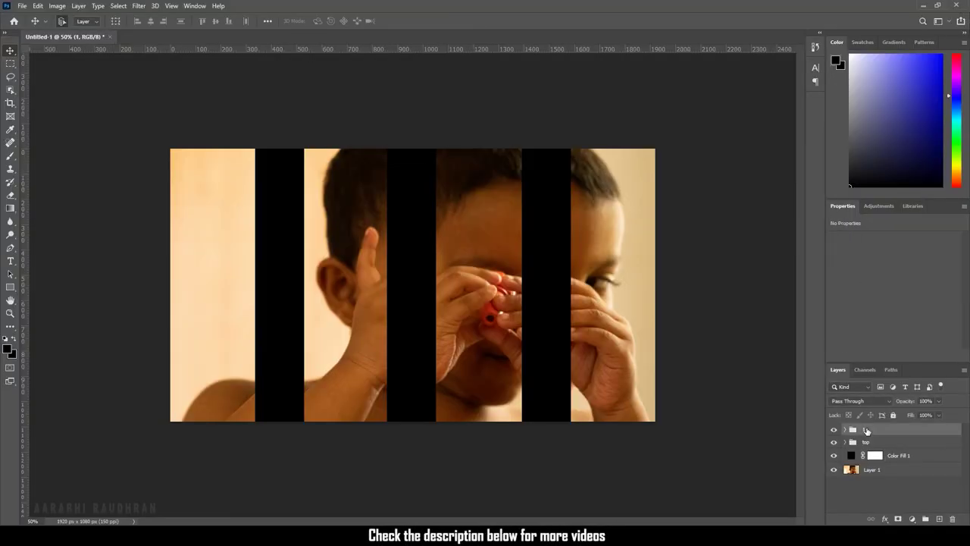
{"action": "left_click_drag", "start_coordinate": [868, 431], "coordinate": [871, 451]}
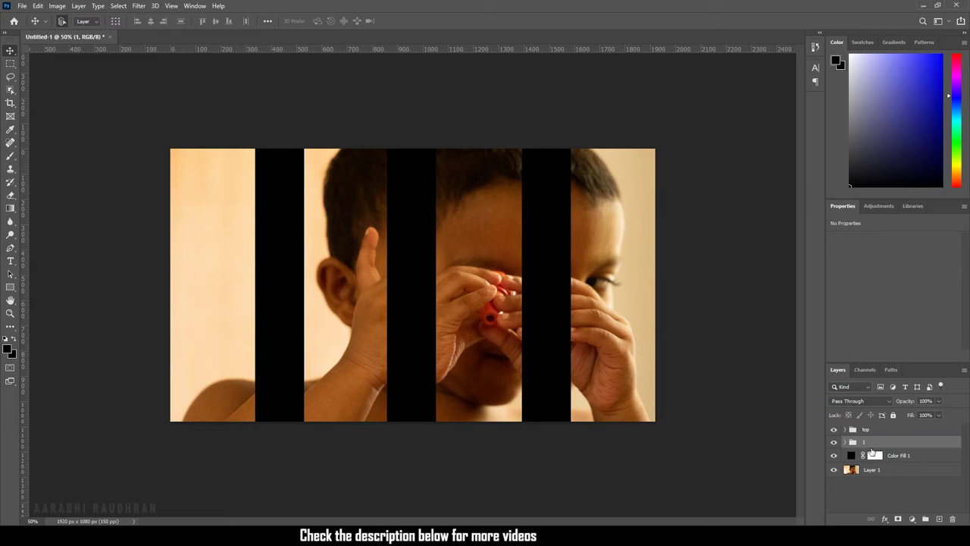
Step: Convert group 1 to a smart object and apply a 6-pixel Gaussian Blur
{"action": "right_click", "coordinate": [884, 445]}
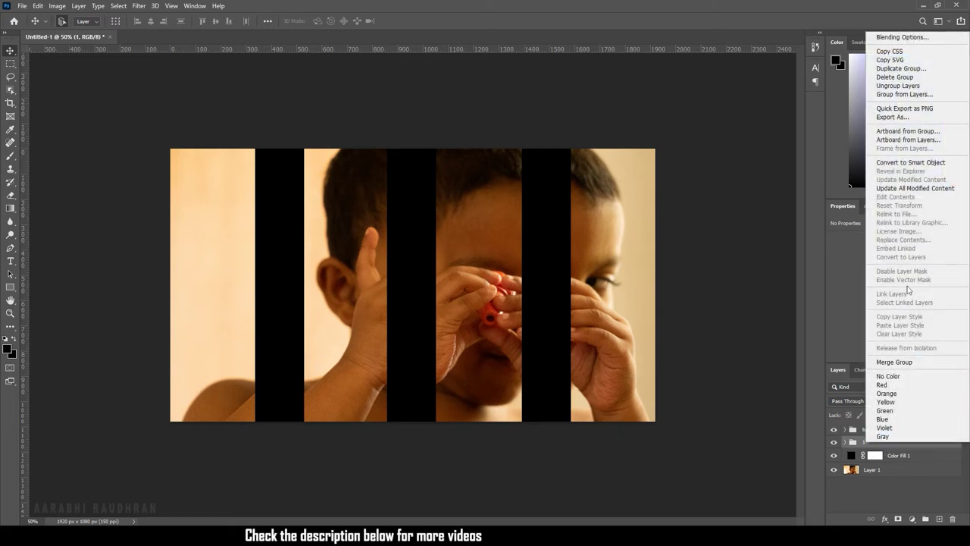
{"action": "left_click", "coordinate": [910, 162]}
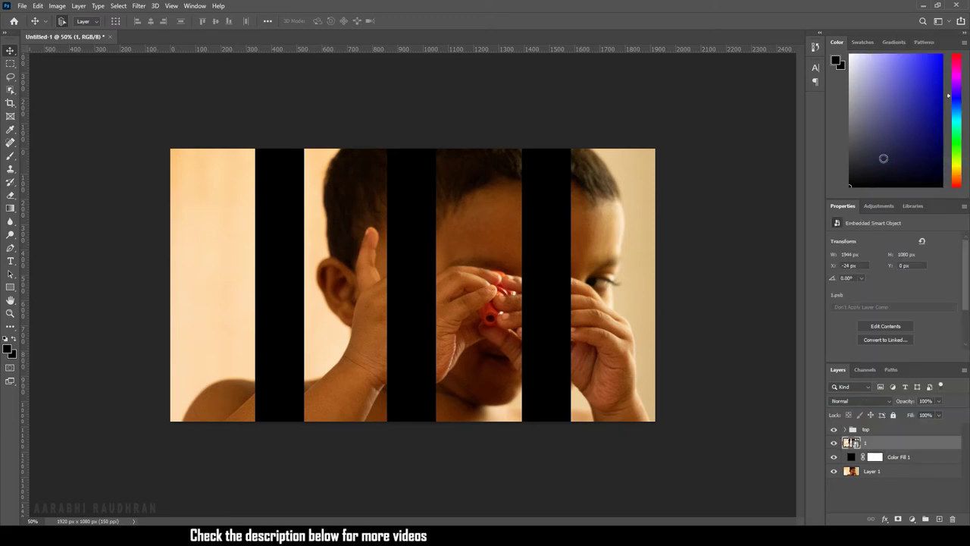
{"action": "left_click", "coordinate": [138, 5]}
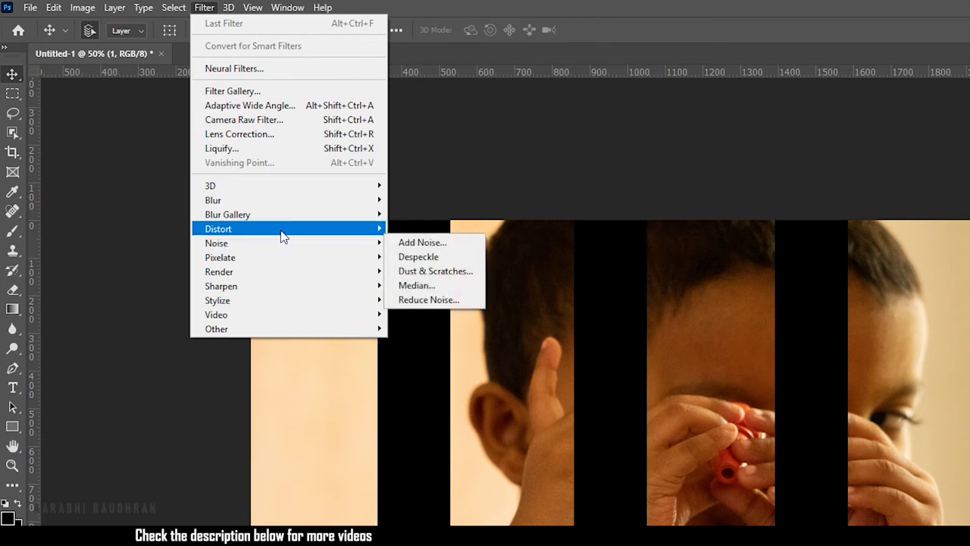
{"action": "mouse_move", "coordinate": [314, 202]}
{"action": "left_click", "coordinate": [442, 256]}
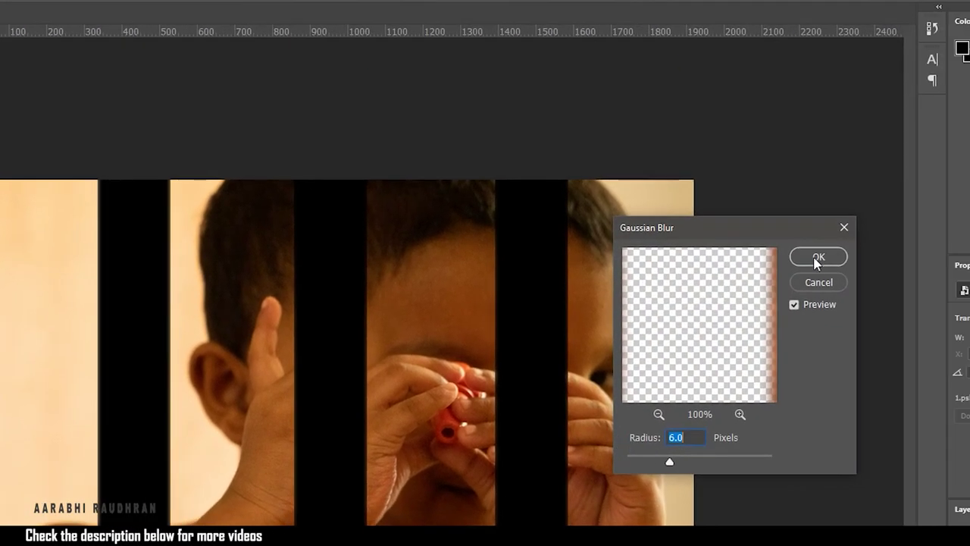
{"action": "left_click", "coordinate": [813, 258]}
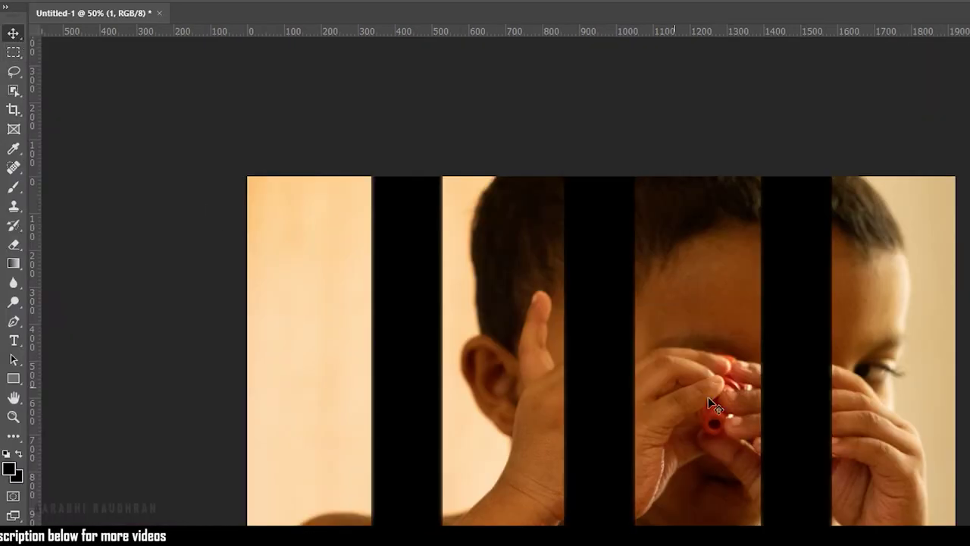
Step: Align the blurred strips with the image, then duplicate them and shift the copy right
{"action": "left_click_drag", "start_coordinate": [741, 489], "coordinate": [796, 490]}
{"action": "left_click_drag", "start_coordinate": [554, 366], "coordinate": [542, 370]}
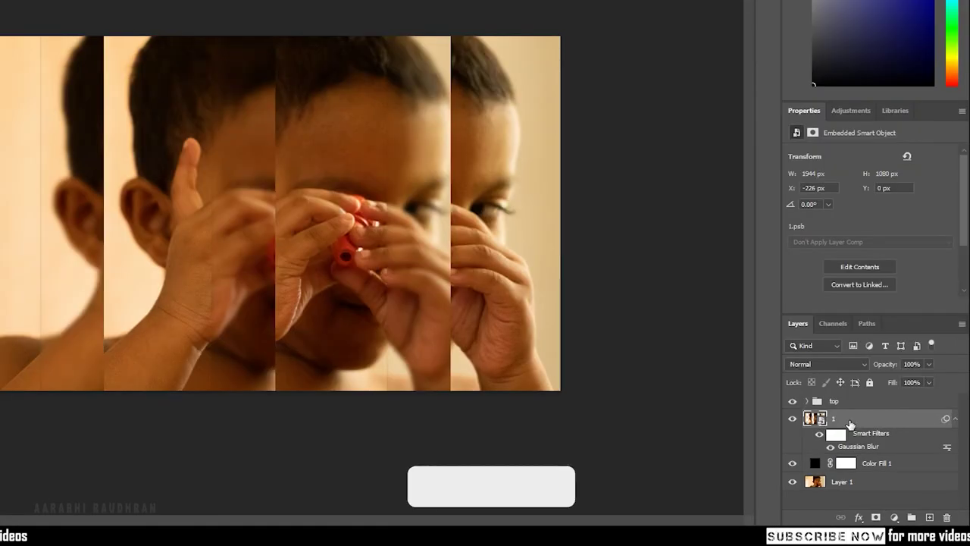
{"action": "key", "text": "ctrl+j"}
{"action": "left_click_drag", "start_coordinate": [183, 269], "coordinate": [376, 269]}
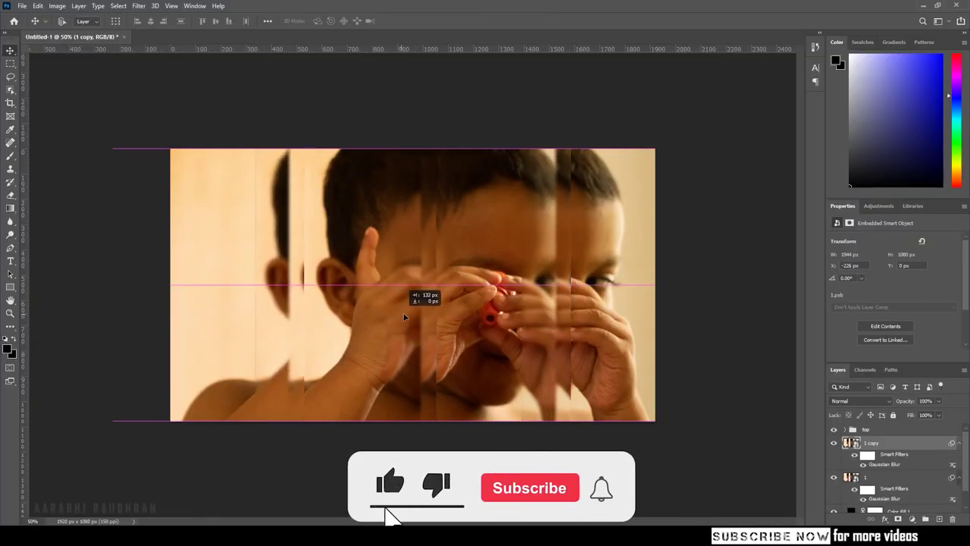
{"action": "left_click_drag", "start_coordinate": [514, 328], "coordinate": [469, 319]}
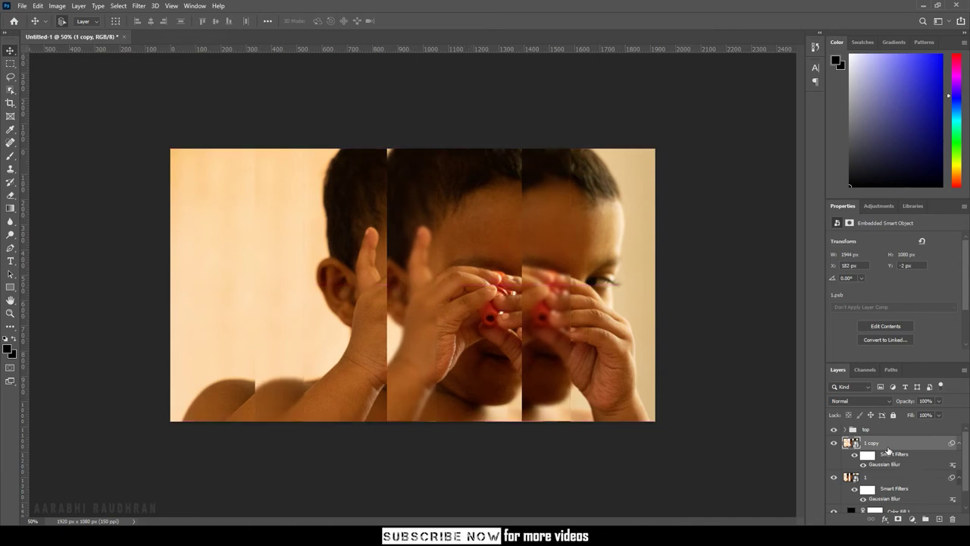
Step: Group the blurred strip layers into a new group named 'bottom'
{"action": "right_click", "coordinate": [874, 480]}
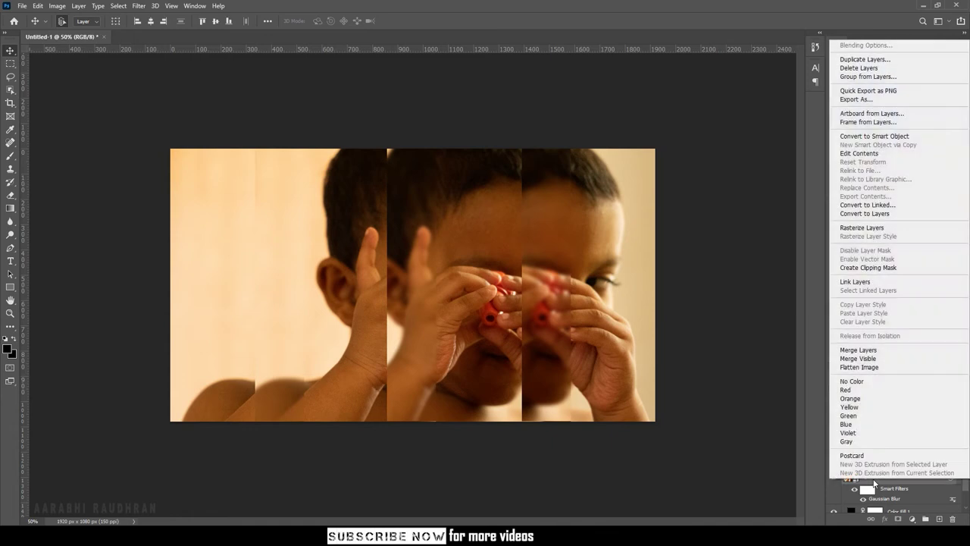
{"action": "left_click", "coordinate": [868, 76]}
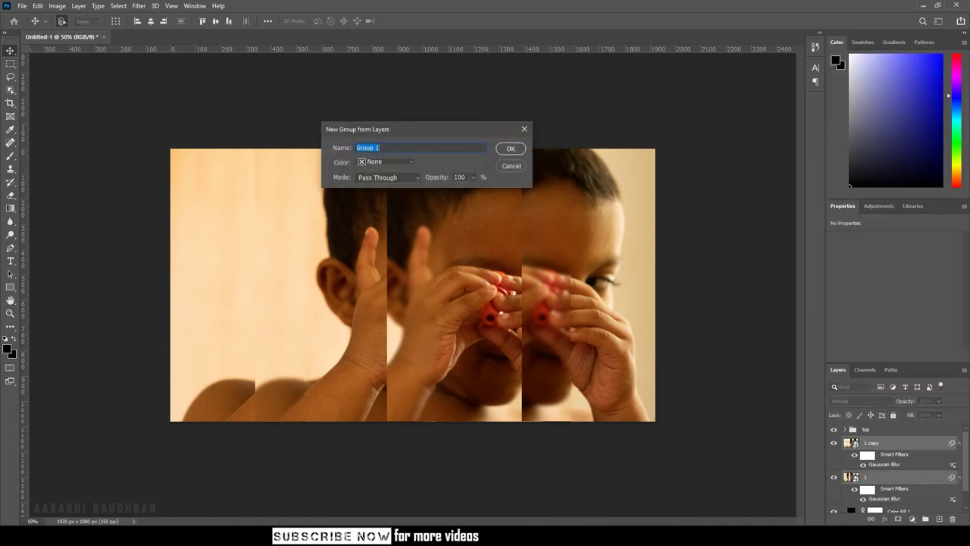
{"action": "type", "text": "bottom"}
{"action": "key", "text": "Return"}
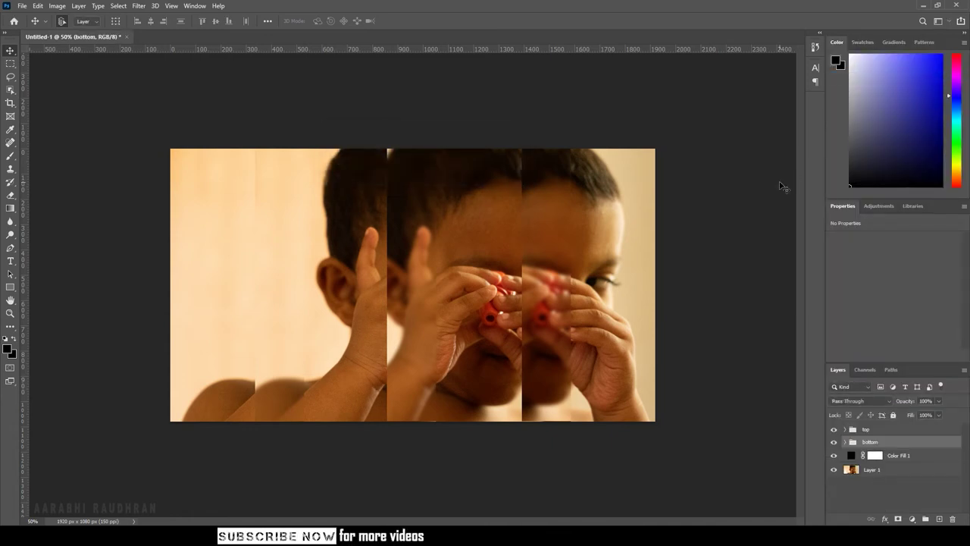
Step: Apply a black Color Overlay at 15% opacity to the bottom group
{"action": "double_click", "coordinate": [916, 445]}
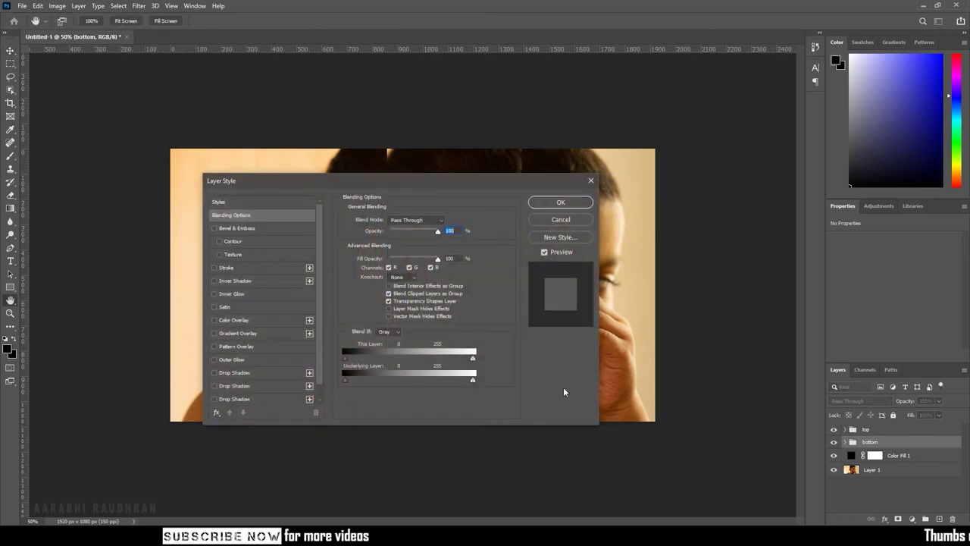
{"action": "left_click", "coordinate": [227, 321]}
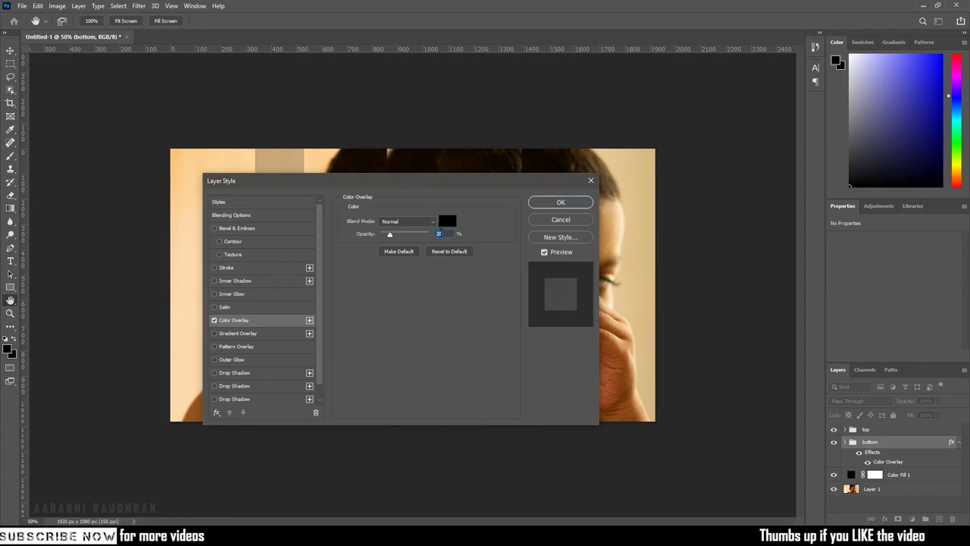
{"action": "type", "text": "15"}
{"action": "key", "text": "Return"}
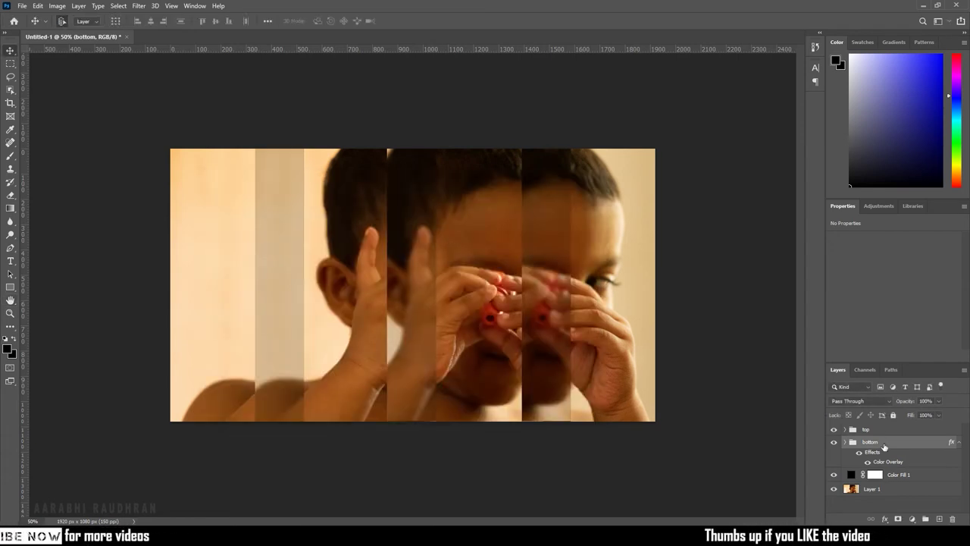
Step: Give the top group an Outer Bevel, Chisel Hard Bevel & Emboss at 1000% depth
{"action": "double_click", "coordinate": [921, 431]}
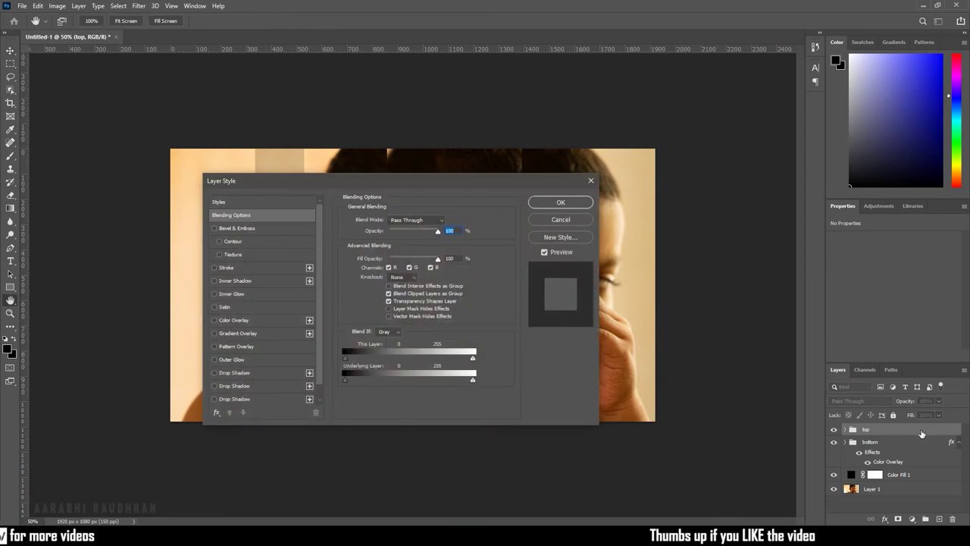
{"action": "left_click", "coordinate": [228, 227]}
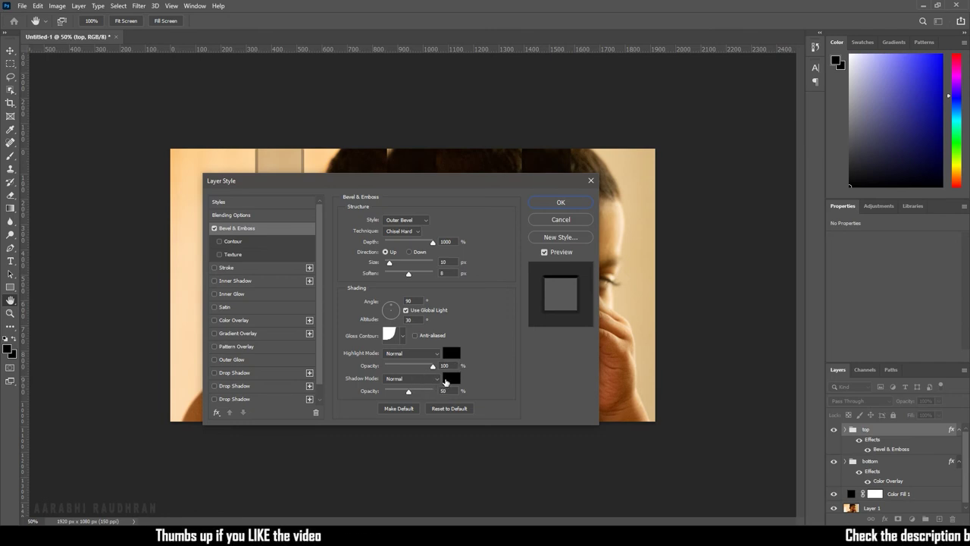
{"action": "left_click", "coordinate": [565, 211]}
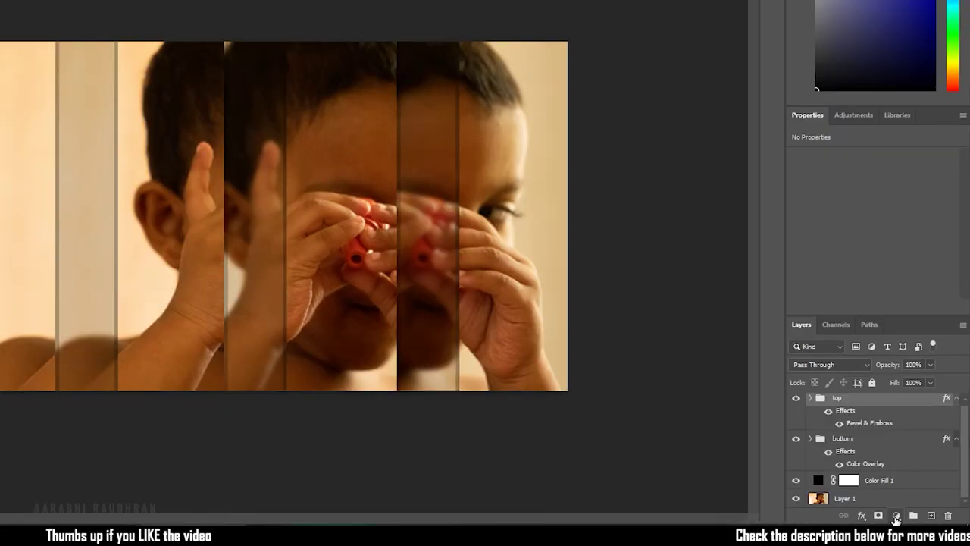
Step: Add a black #000000 Solid Color fill layer, Color Fill 2, at the top of the stack
{"action": "left_click", "coordinate": [896, 515]}
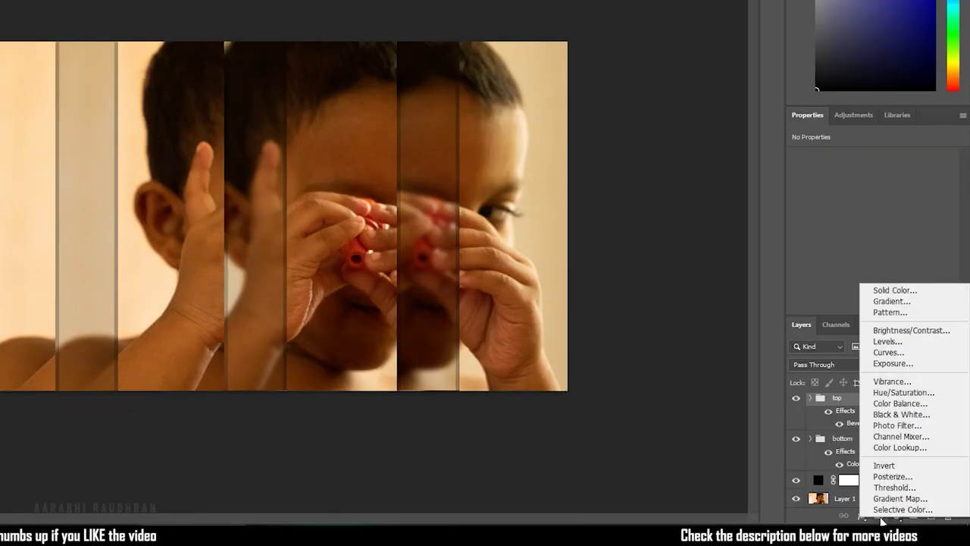
{"action": "left_click", "coordinate": [894, 290]}
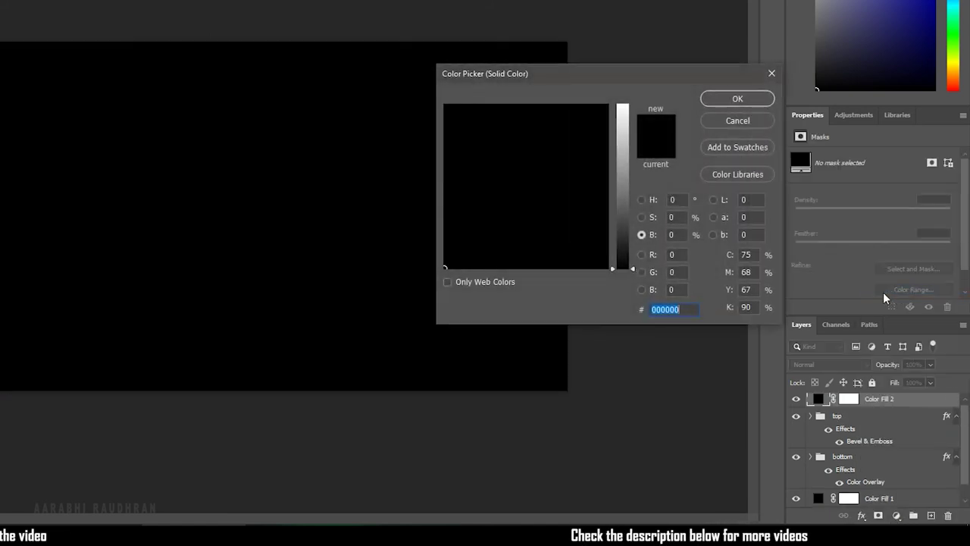
{"action": "left_click", "coordinate": [717, 99]}
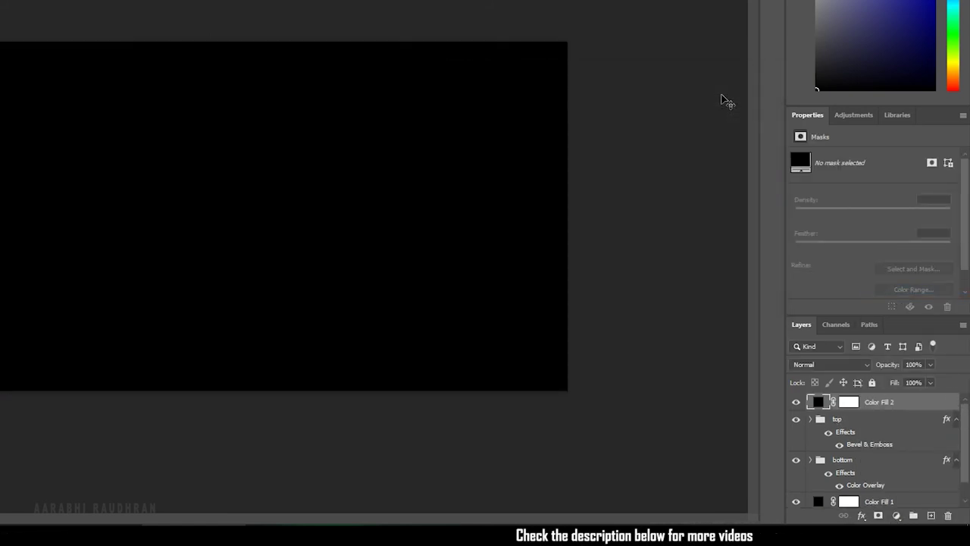
{"action": "left_click", "coordinate": [13, 213]}
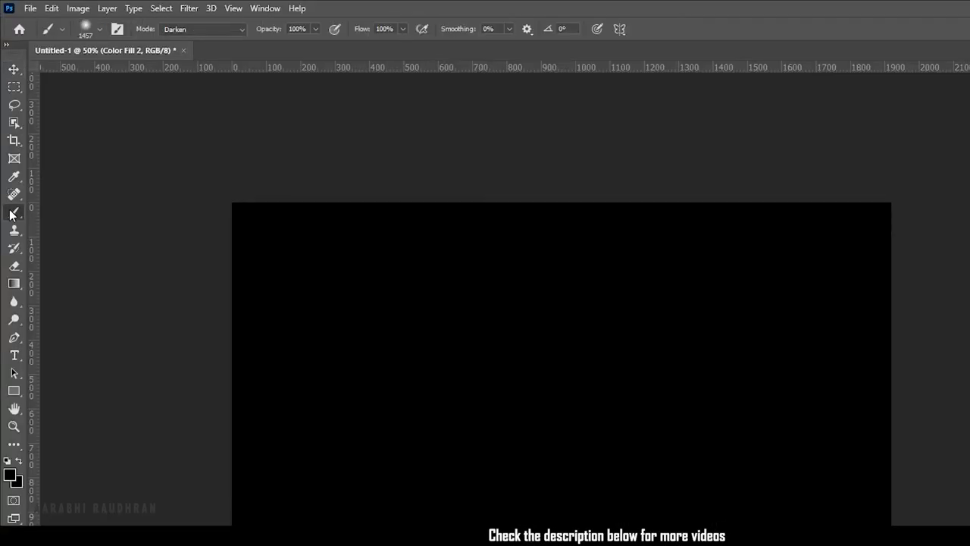
Step: Paint Color Fill 2's mask with a 1457 px Soft Round brush to reveal the face
{"action": "left_click", "coordinate": [87, 23]}
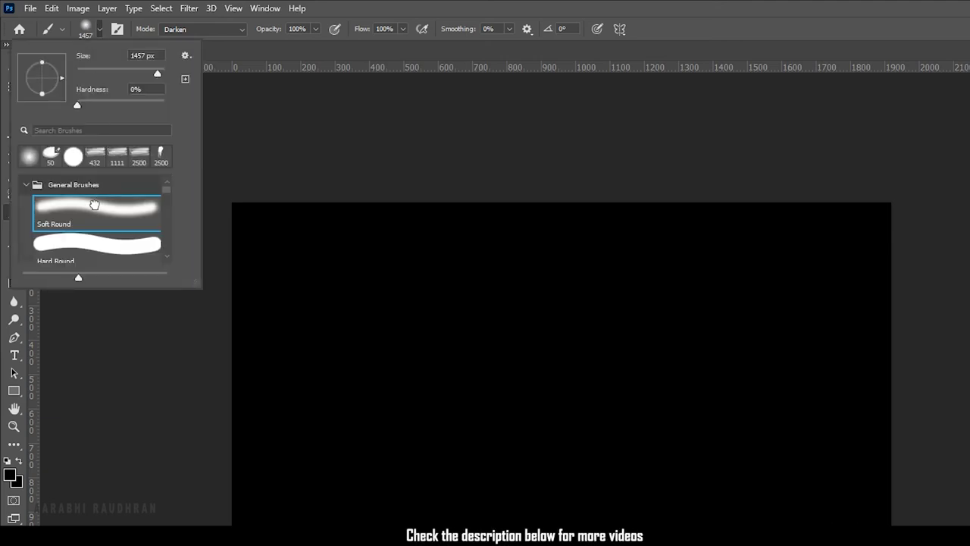
{"action": "left_click", "coordinate": [376, 304]}
{"action": "left_click", "coordinate": [676, 378]}
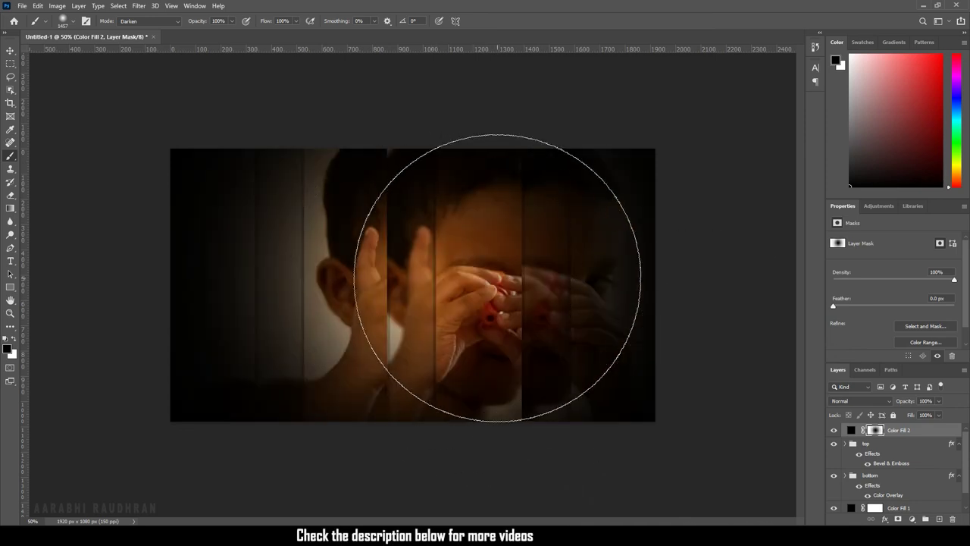
{"action": "left_click", "coordinate": [497, 279]}
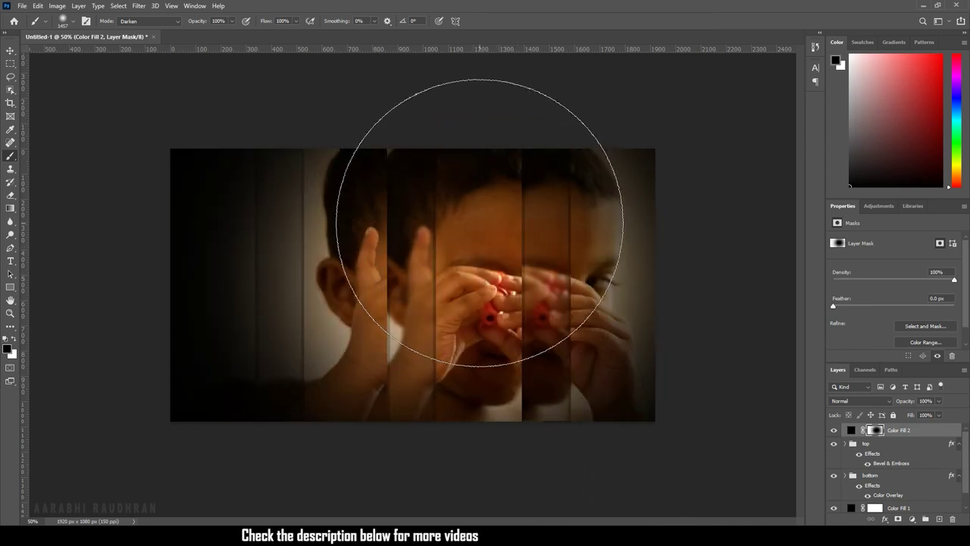
{"action": "left_click", "coordinate": [509, 293]}
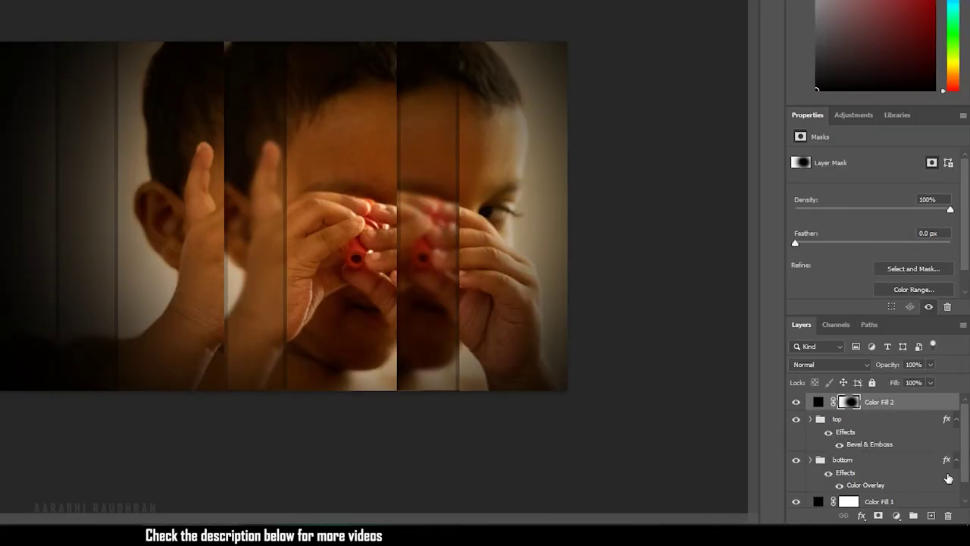
{"action": "scroll", "coordinate": [918, 486], "scroll_direction": "down", "scroll_amount": 1}
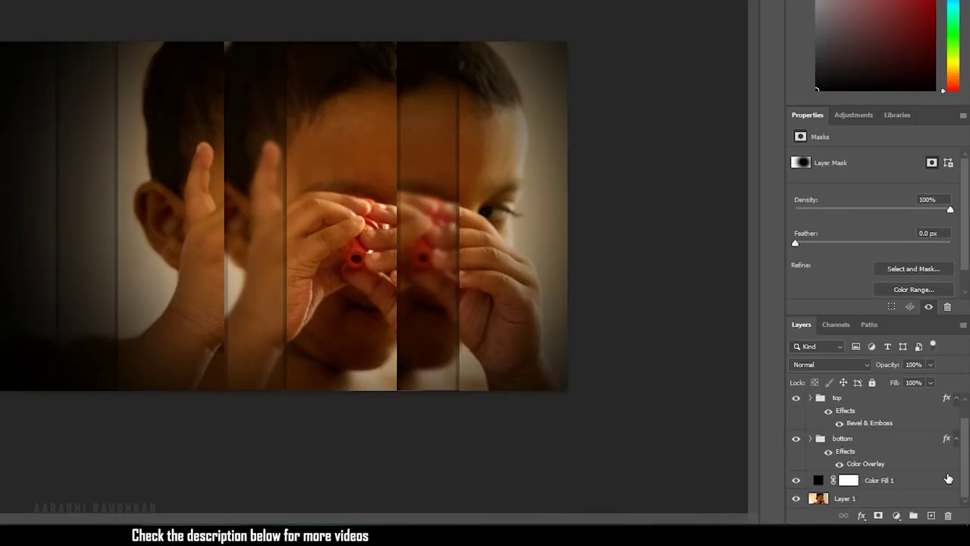
Step: Add a Gradient Map adjustment layer to make the image black-and-white
{"action": "left_click", "coordinate": [896, 515]}
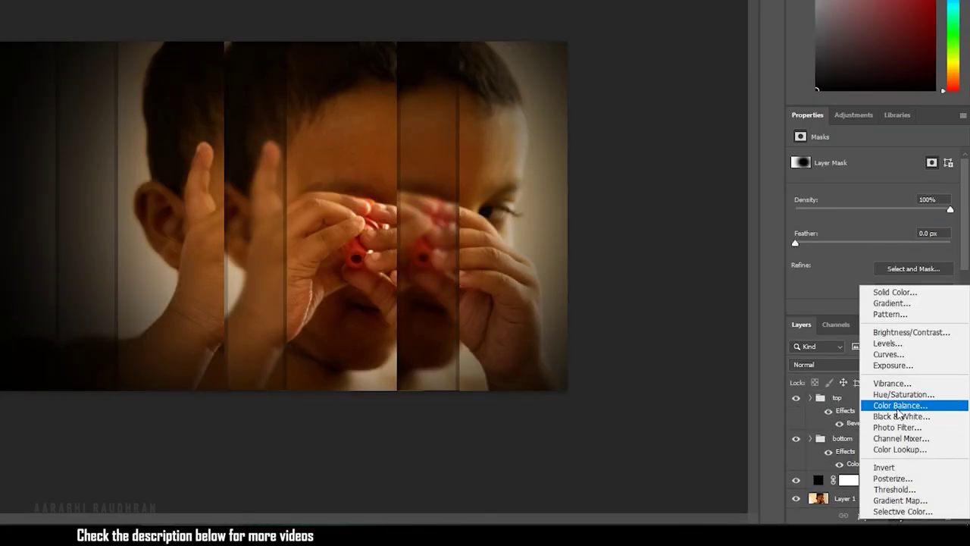
{"action": "left_click", "coordinate": [902, 497]}
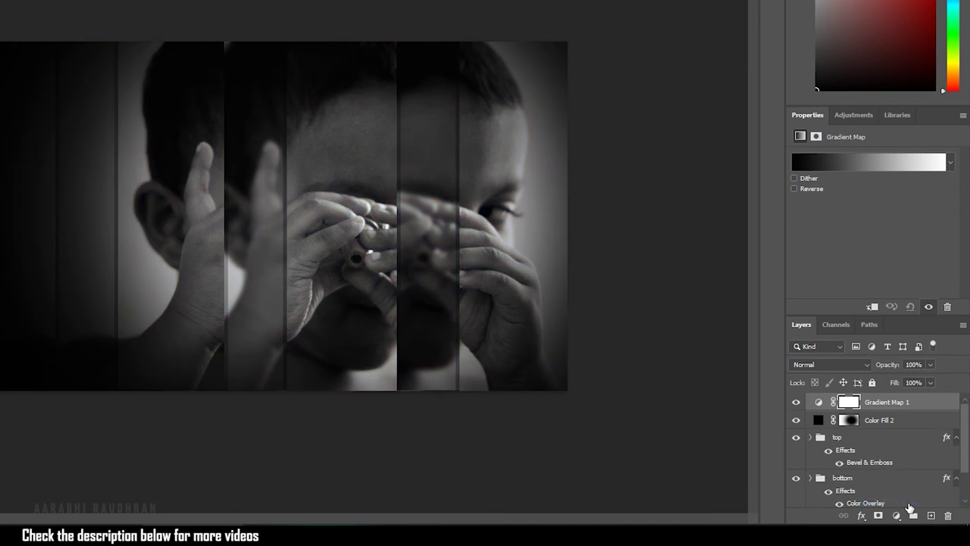
{"action": "scroll", "coordinate": [936, 481], "scroll_direction": "down", "scroll_amount": 1}
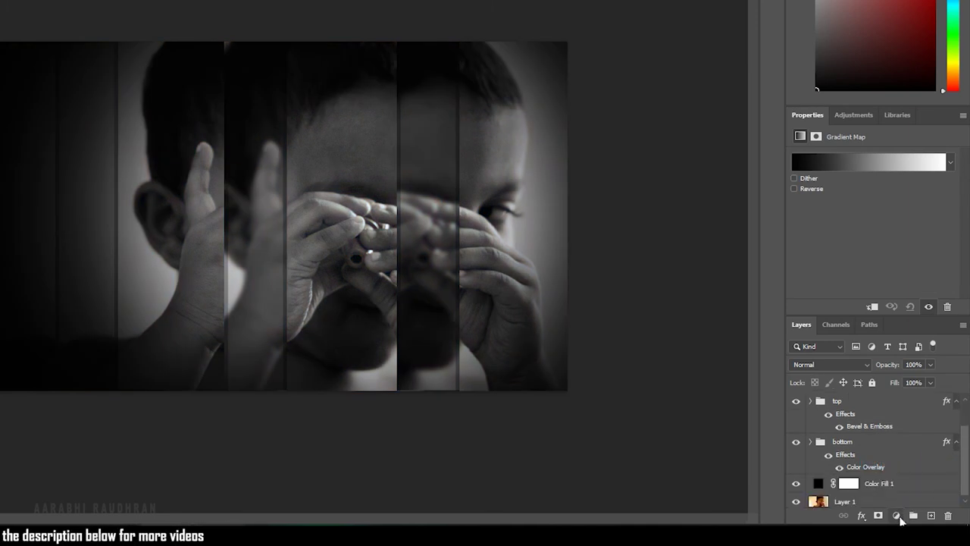
Step: Add a Curves 1 adjustment layer and move it just below Color Fill 2
{"action": "left_click", "coordinate": [897, 515]}
{"action": "left_click", "coordinate": [888, 351]}
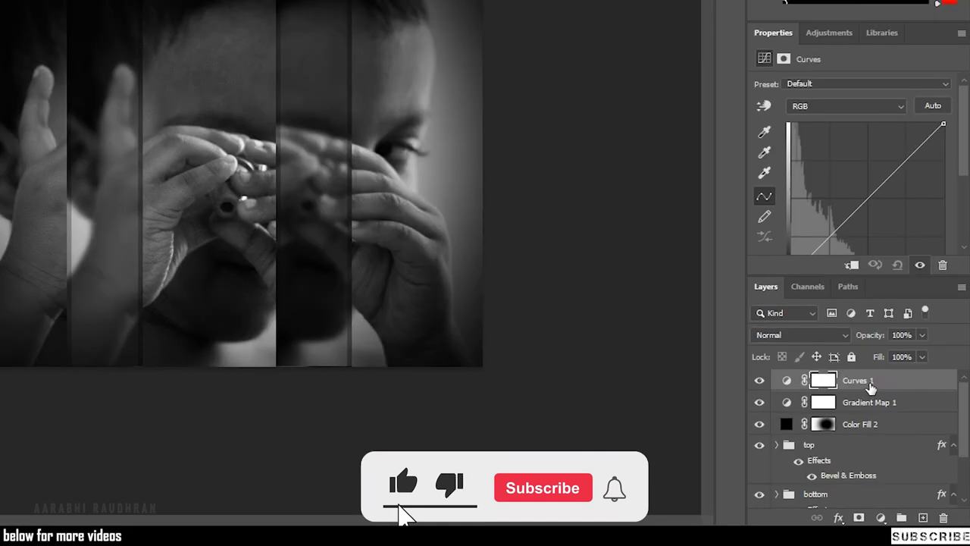
{"action": "left_click_drag", "start_coordinate": [873, 400], "coordinate": [857, 438]}
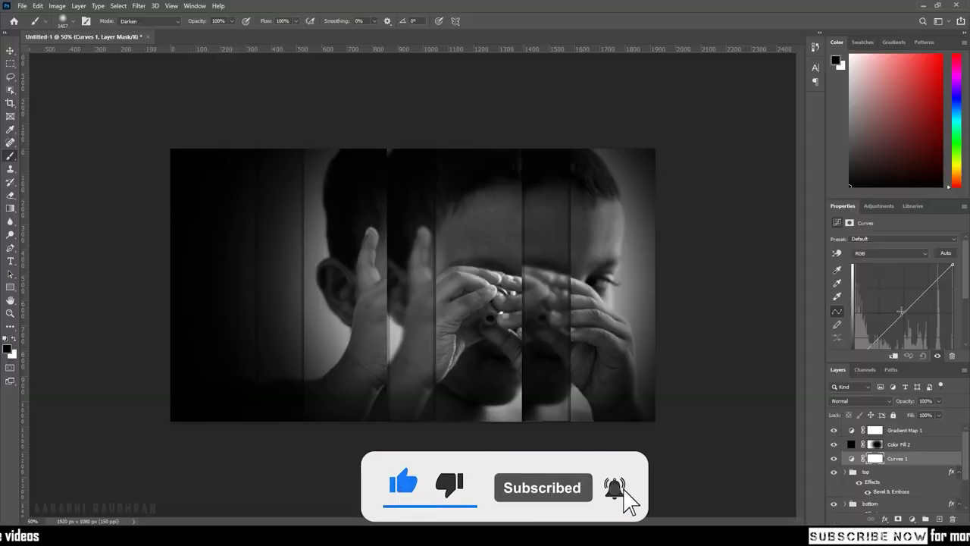
Step: Bend the Red curve, step through the Green and Blue channels, then raise the RGB curve to brighten
{"action": "left_click", "coordinate": [842, 106]}
{"action": "left_click", "coordinate": [858, 269]}
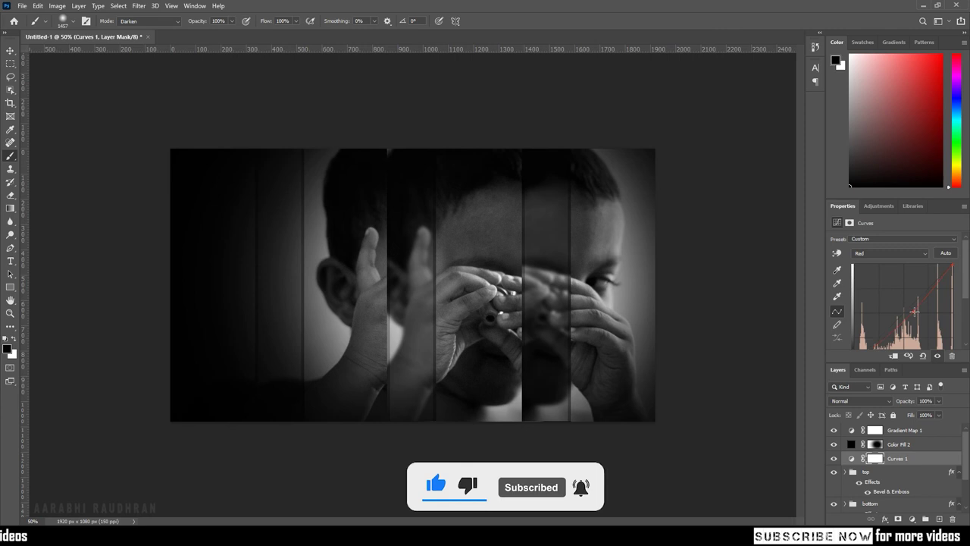
{"action": "left_click_drag", "start_coordinate": [916, 310], "coordinate": [913, 312]}
{"action": "left_click", "coordinate": [893, 253]}
{"action": "left_click", "coordinate": [879, 274]}
{"action": "left_click", "coordinate": [890, 252]}
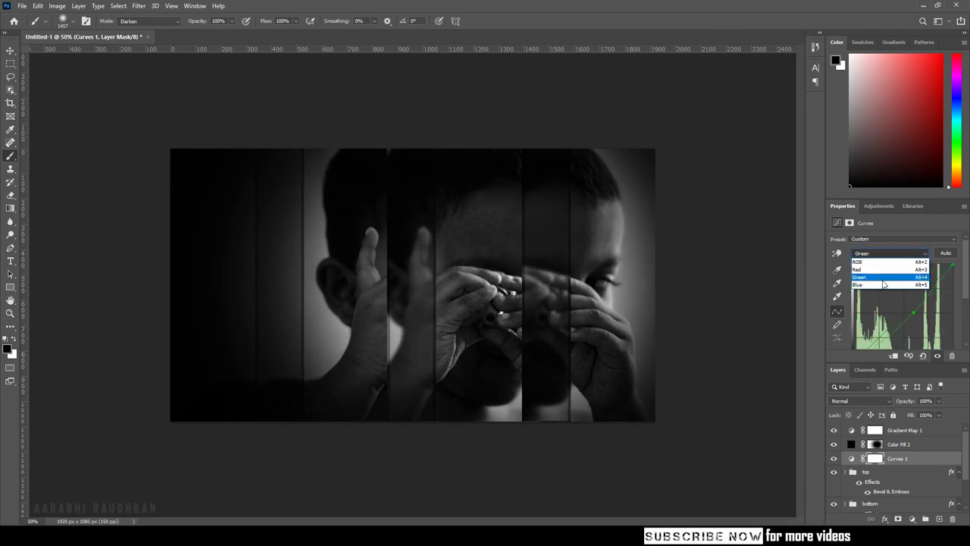
{"action": "left_click", "coordinate": [880, 284]}
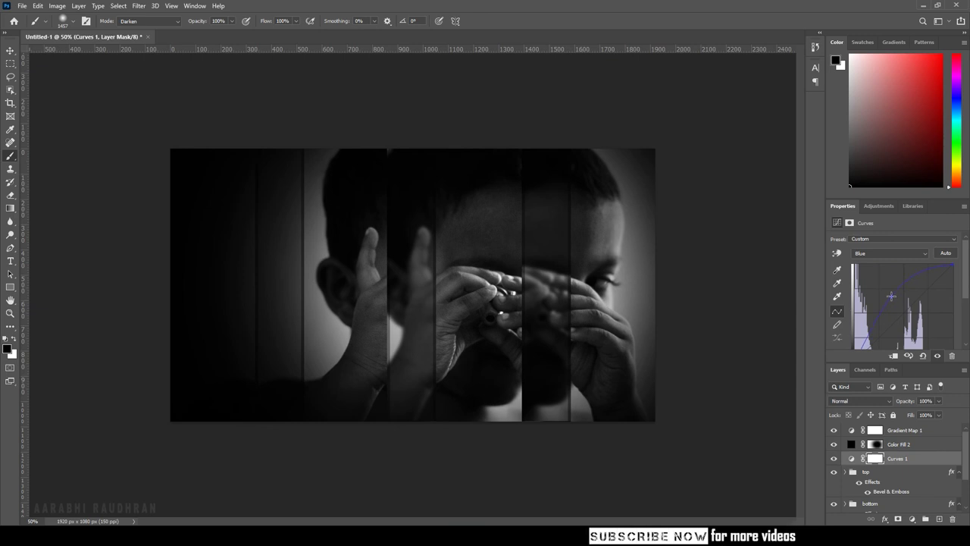
{"action": "left_click", "coordinate": [890, 253]}
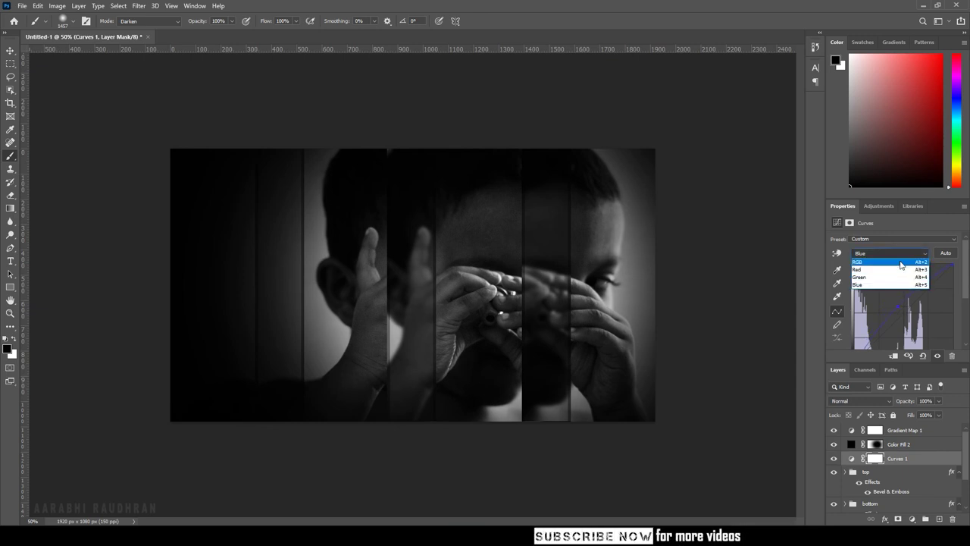
{"action": "left_click", "coordinate": [880, 260]}
{"action": "left_click_drag", "start_coordinate": [907, 307], "coordinate": [901, 296]}
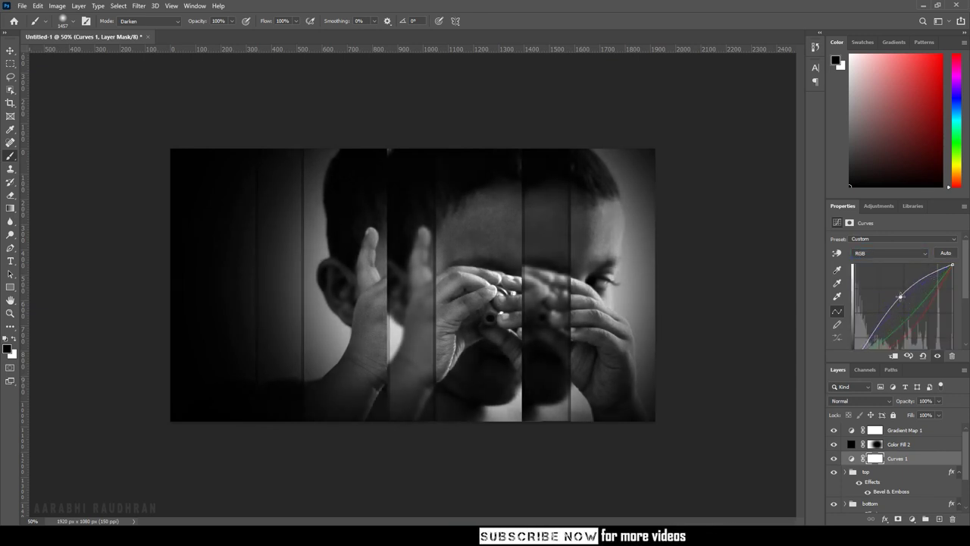